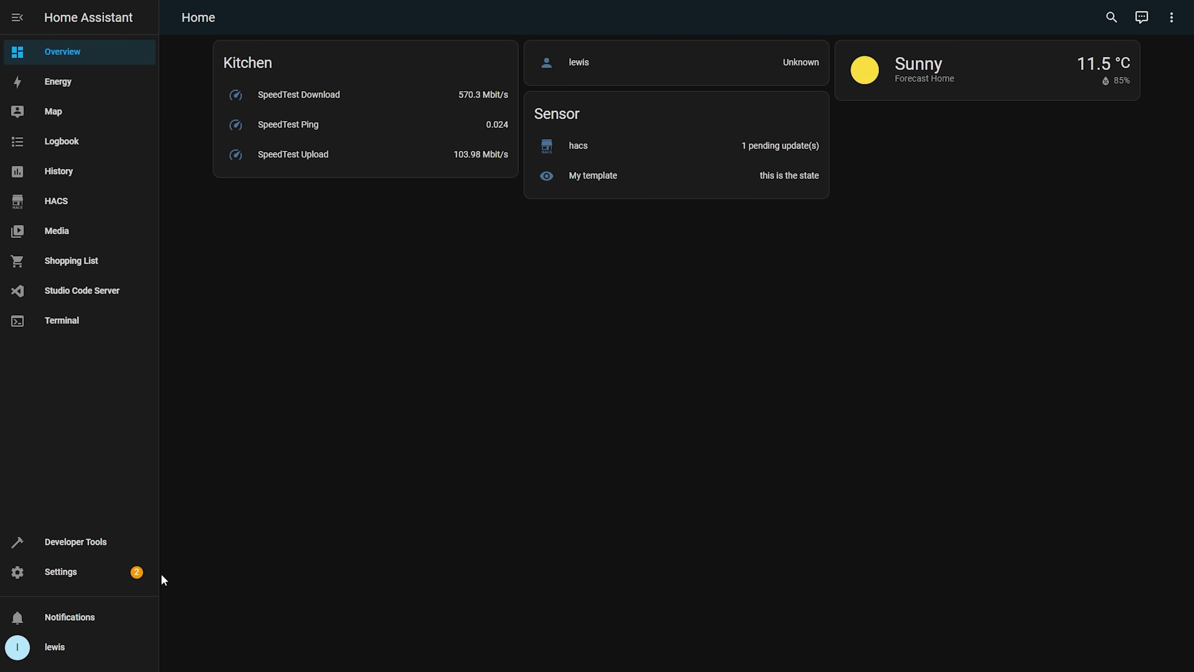
- Go to Settings > Voice assistants and open the 'Home Assistant' Assist assistant
left_click(98, 573)
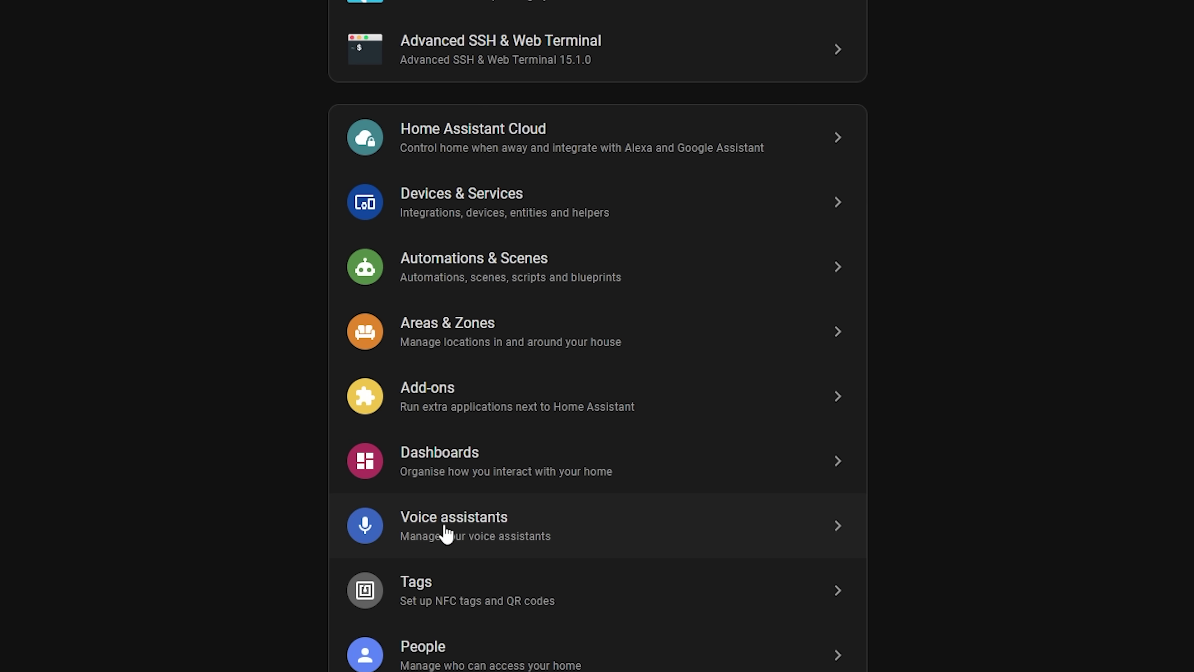
left_click(484, 541)
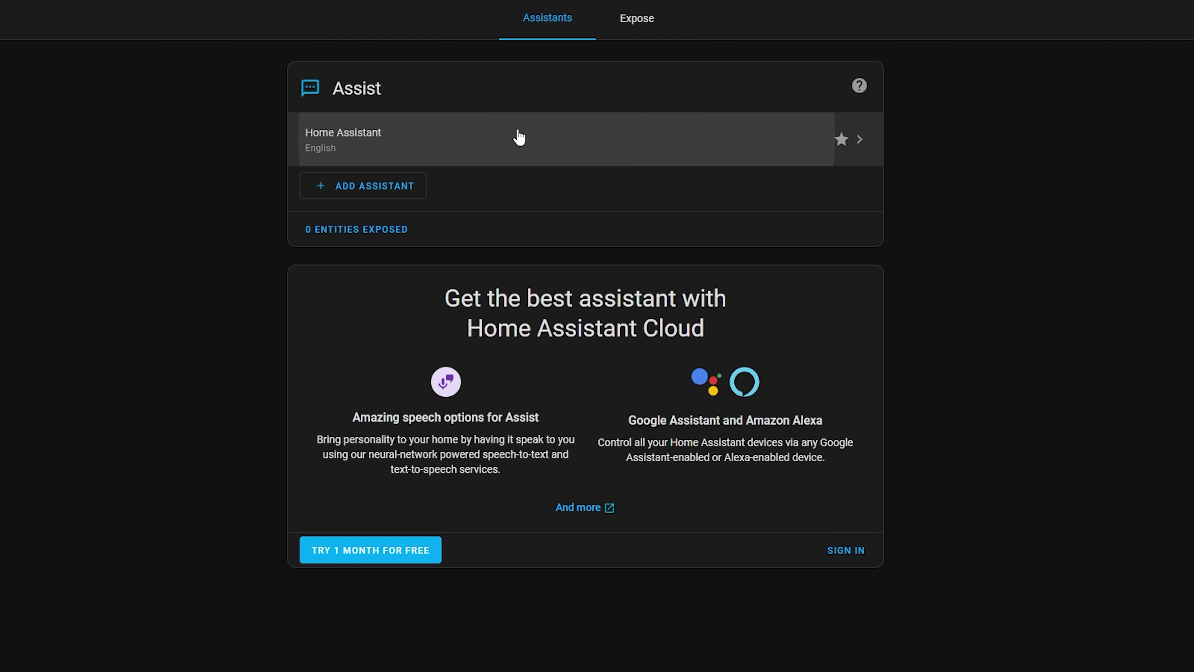
left_click(517, 137)
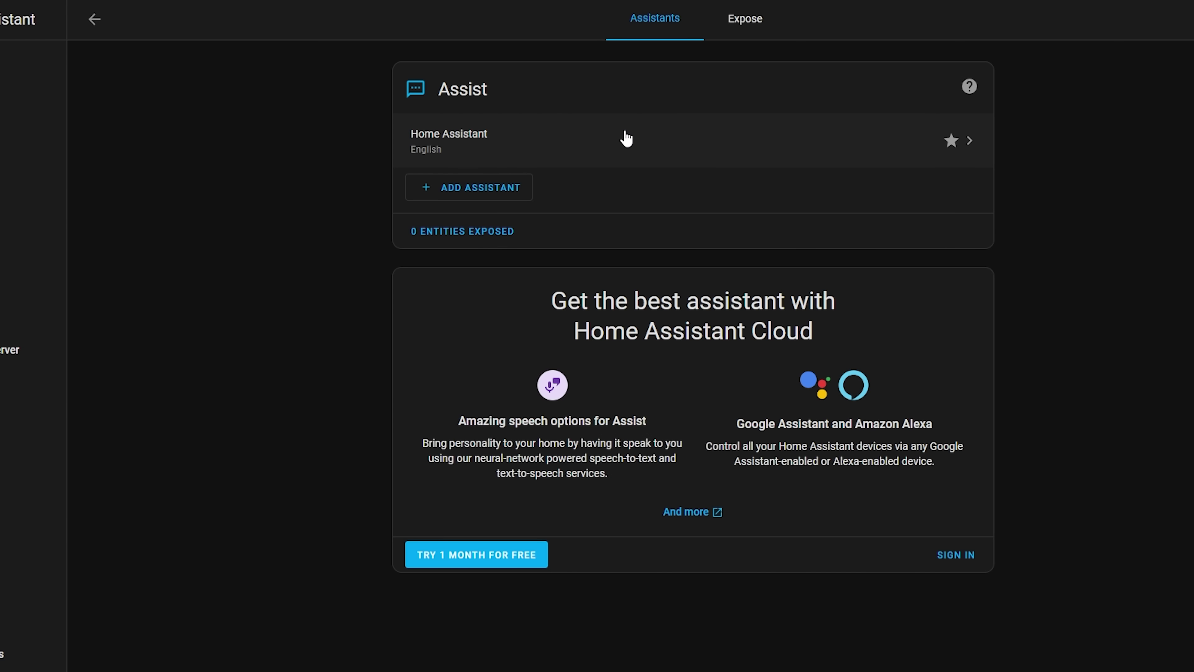
left_click(625, 137)
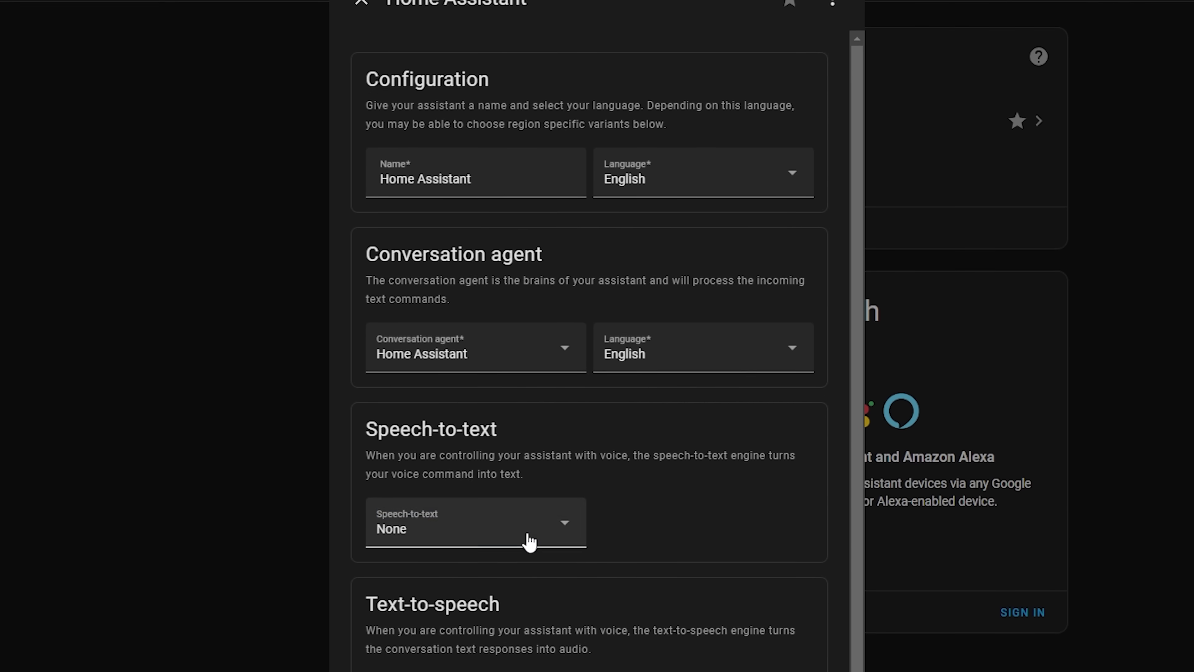
left_click(545, 580)
left_click(525, 480)
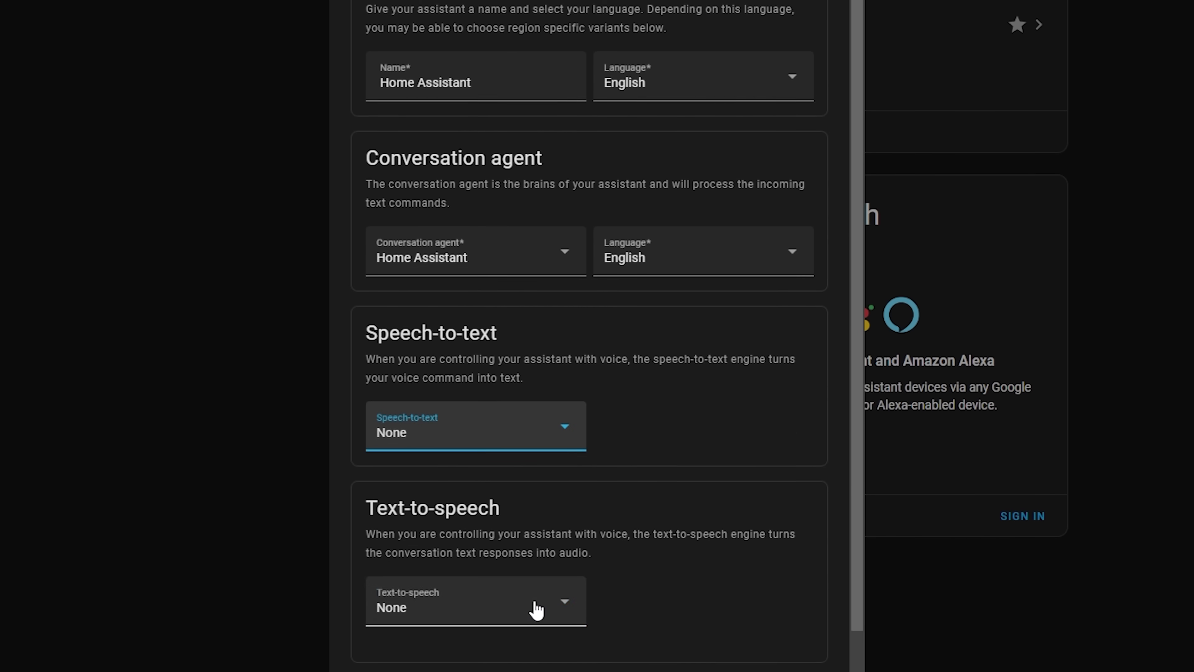
left_click(535, 655)
left_click(536, 562)
scroll(564, 541, "down", 3)
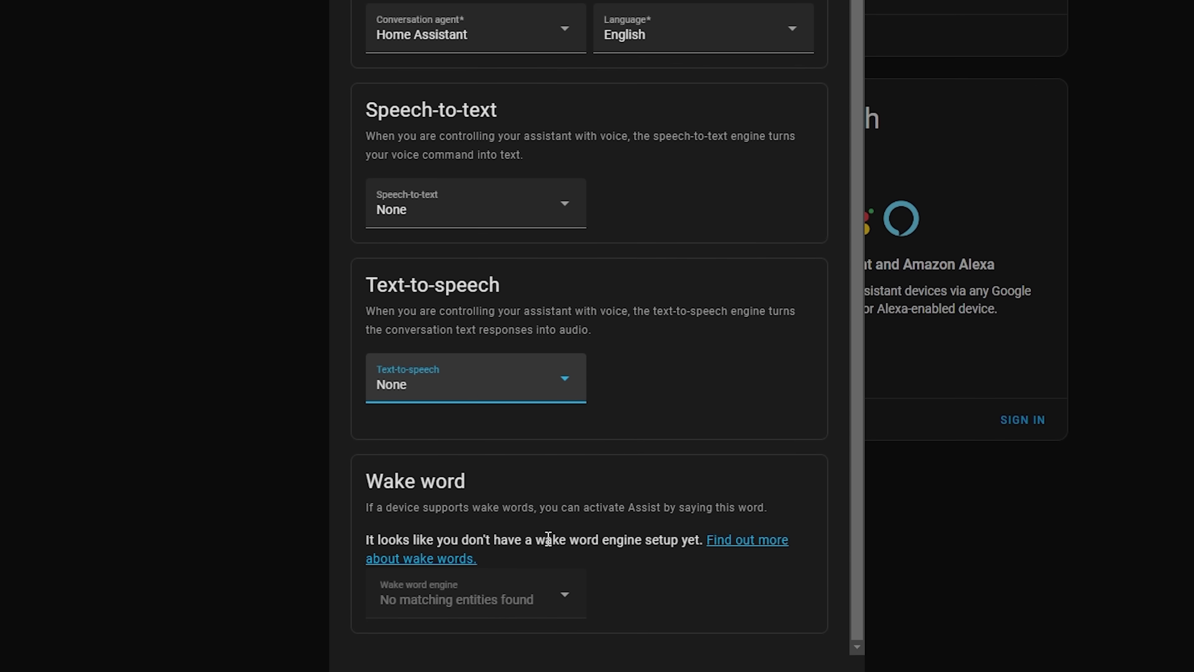
triple_click(533, 574)
left_click(655, 538)
scroll(599, 375, "up", 2)
scroll(599, 375, "down", 2)
scroll(600, 375, "up", 2)
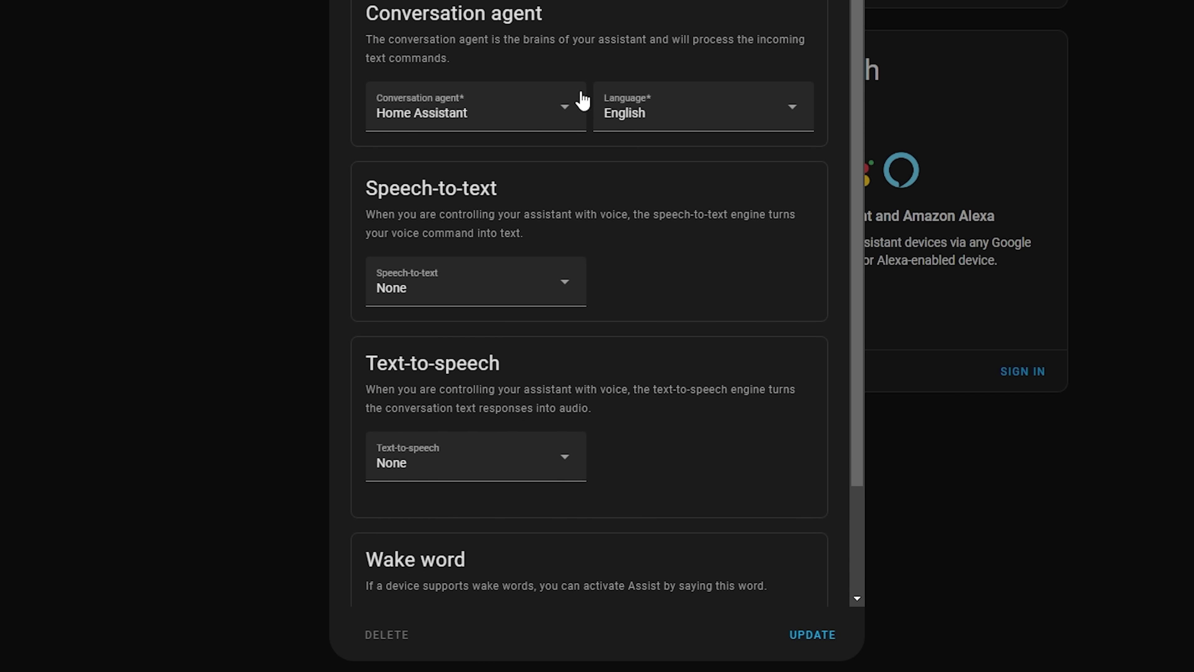
left_click(434, 45)
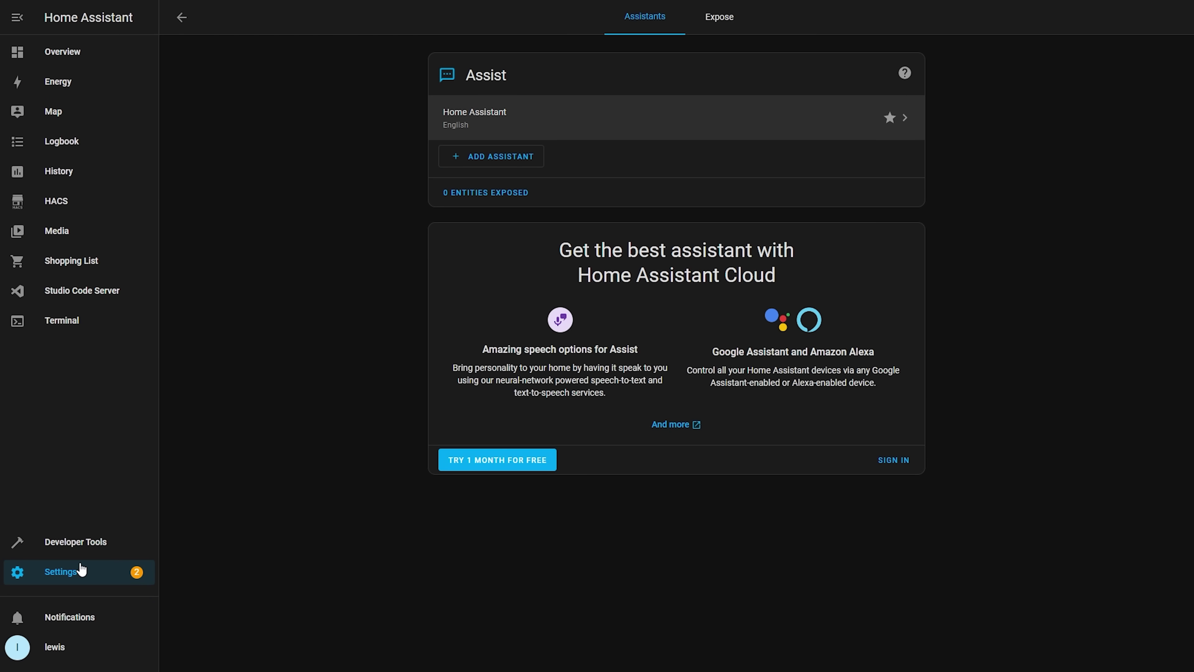
left_click(77, 573)
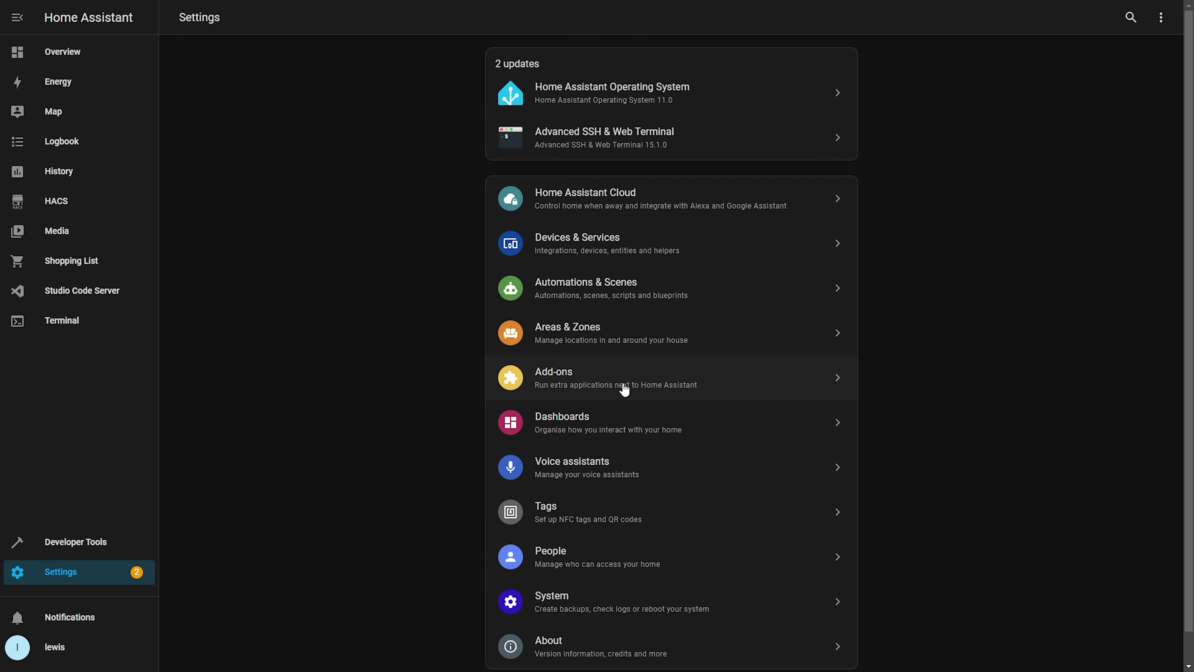
- Install the Piper add-on from the Add-on Store
left_click(689, 394)
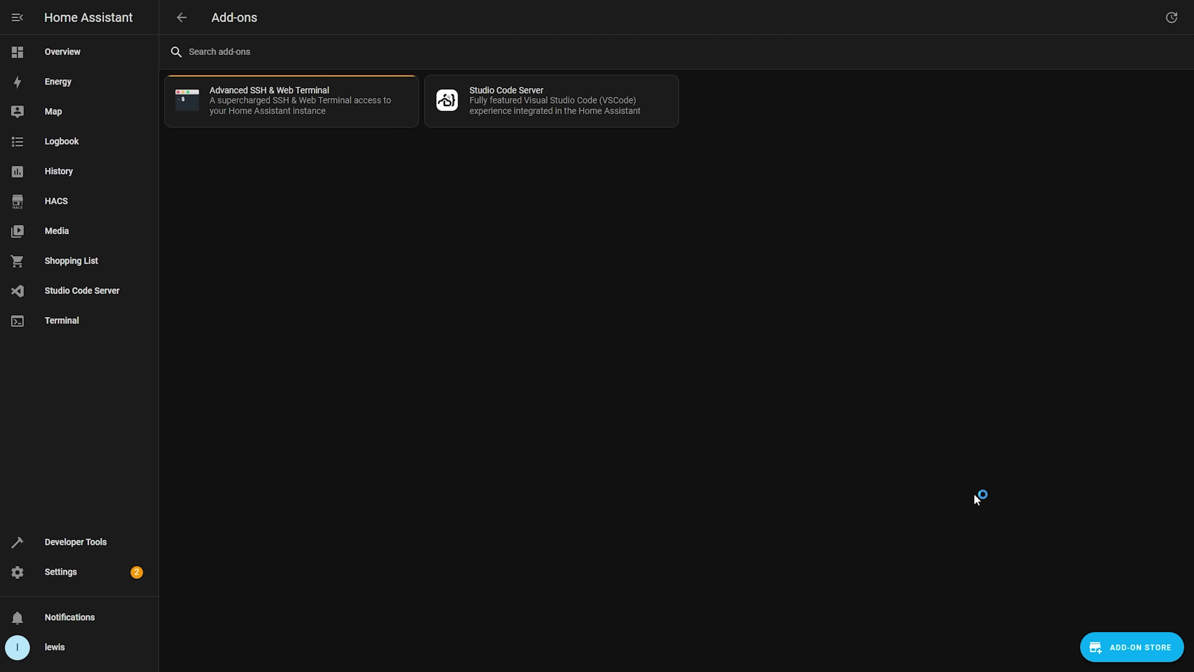
left_click(1118, 645)
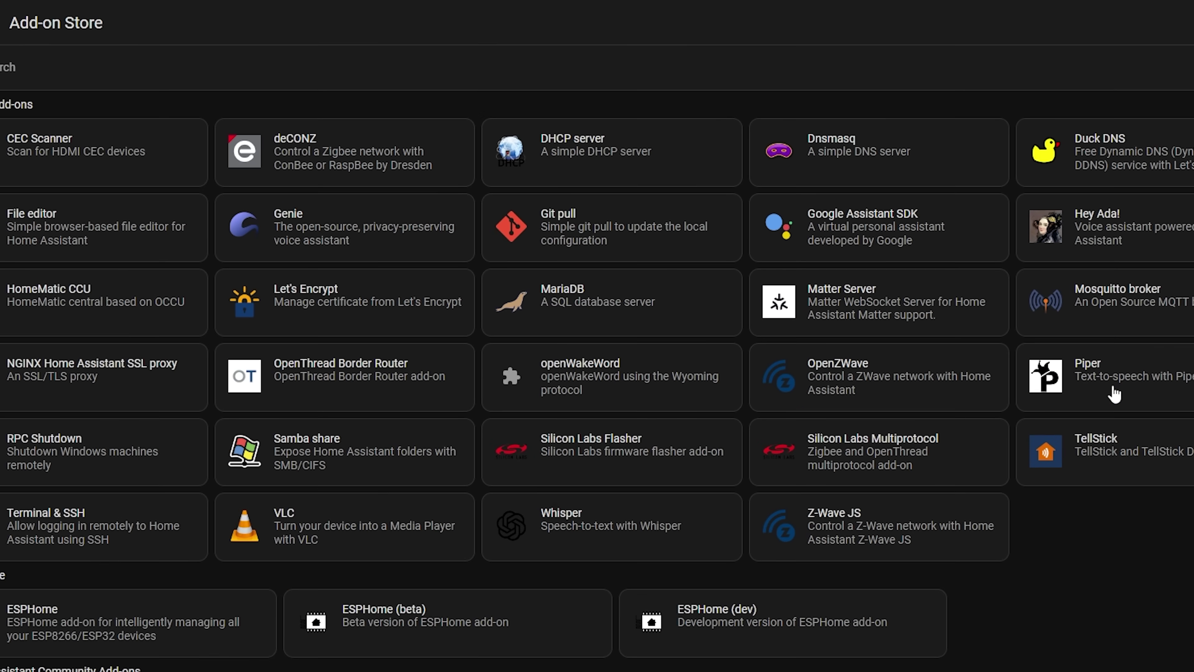
left_click(1010, 289)
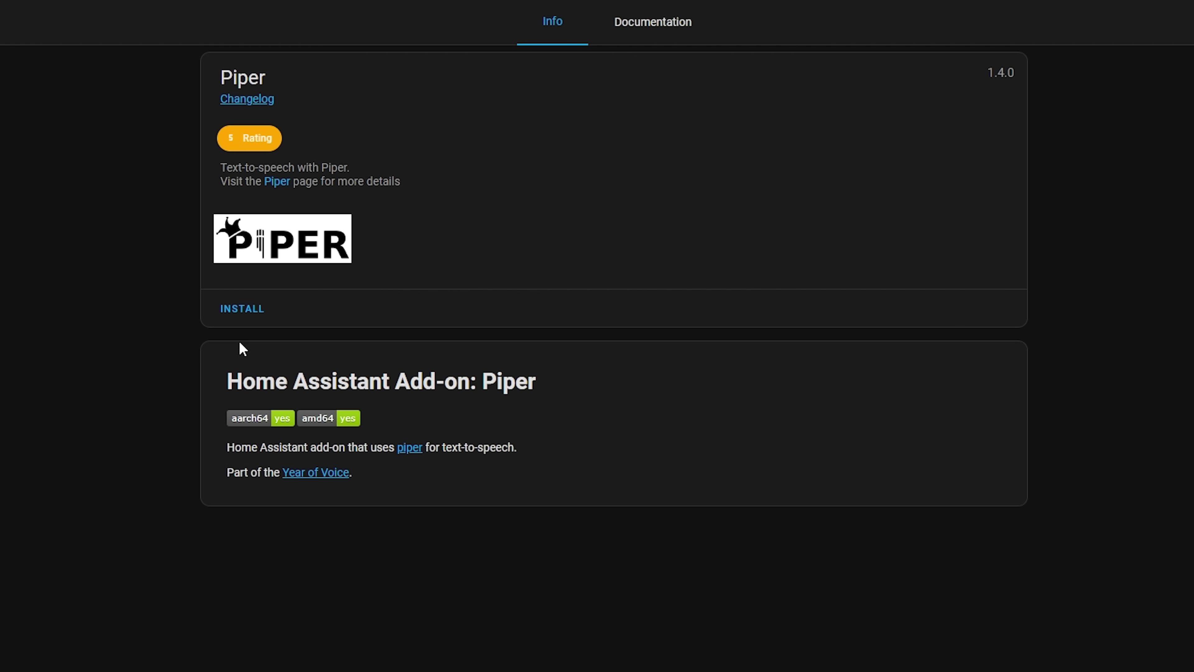
left_click(249, 321)
- Set Piper's voice to en_GB-alan-medium in its configuration
left_click(682, 40)
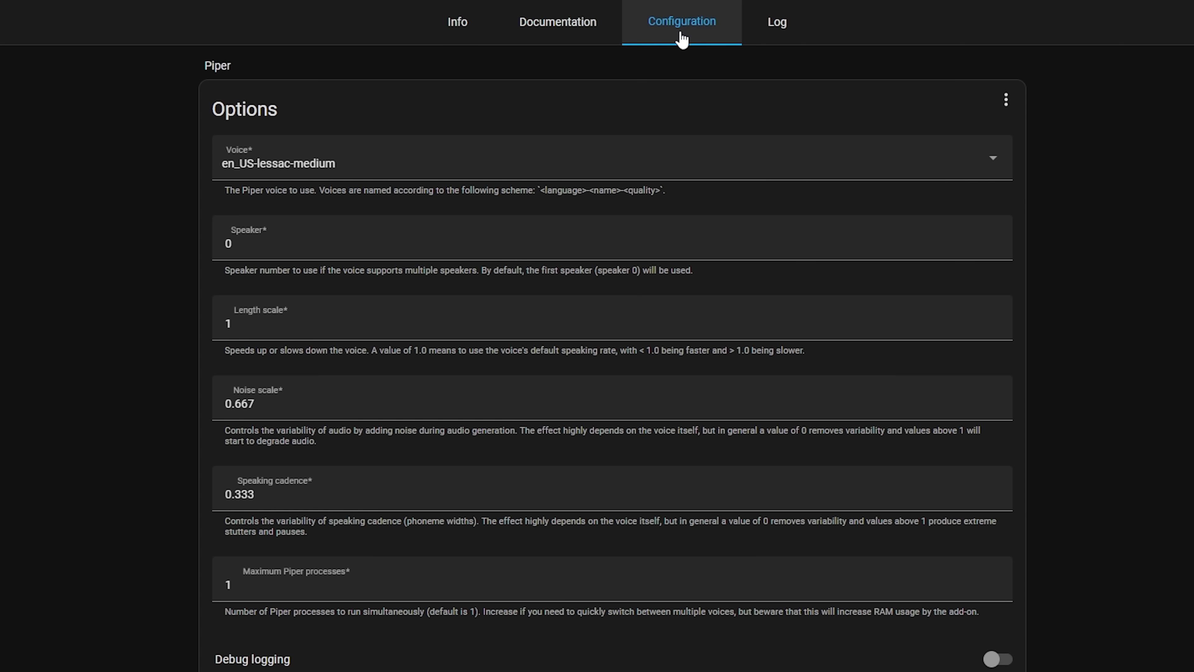
left_click(460, 165)
scroll(426, 517, "down", 7)
scroll(426, 608, "up", 15)
scroll(355, 606, "up", 3)
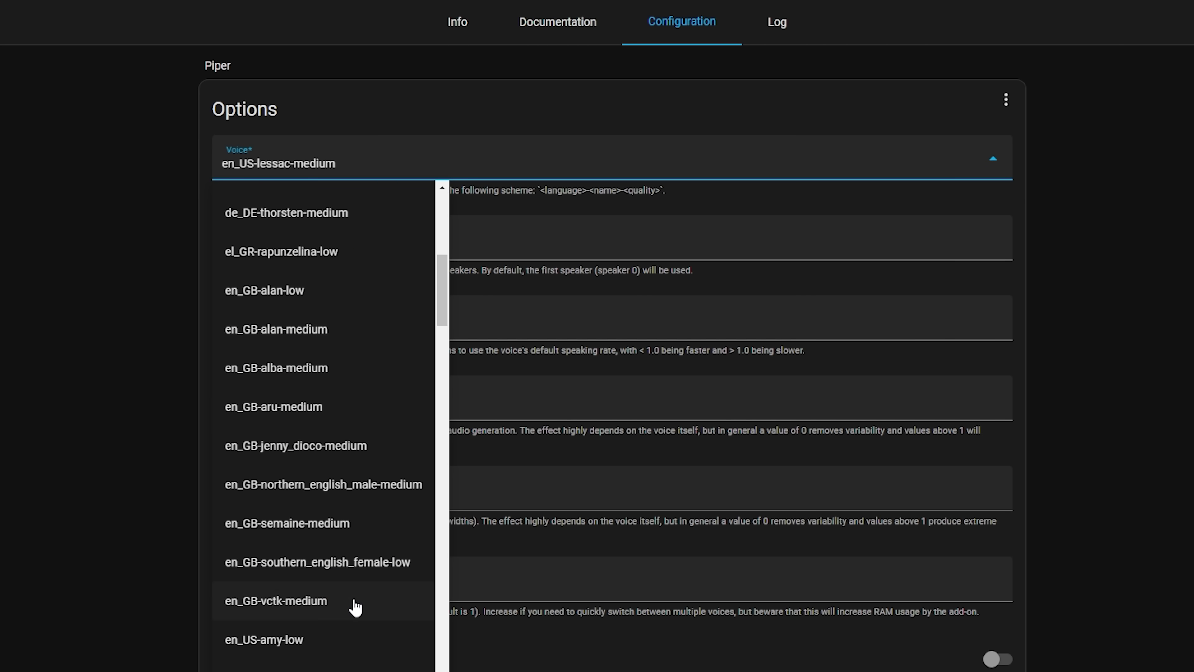
left_click(318, 332)
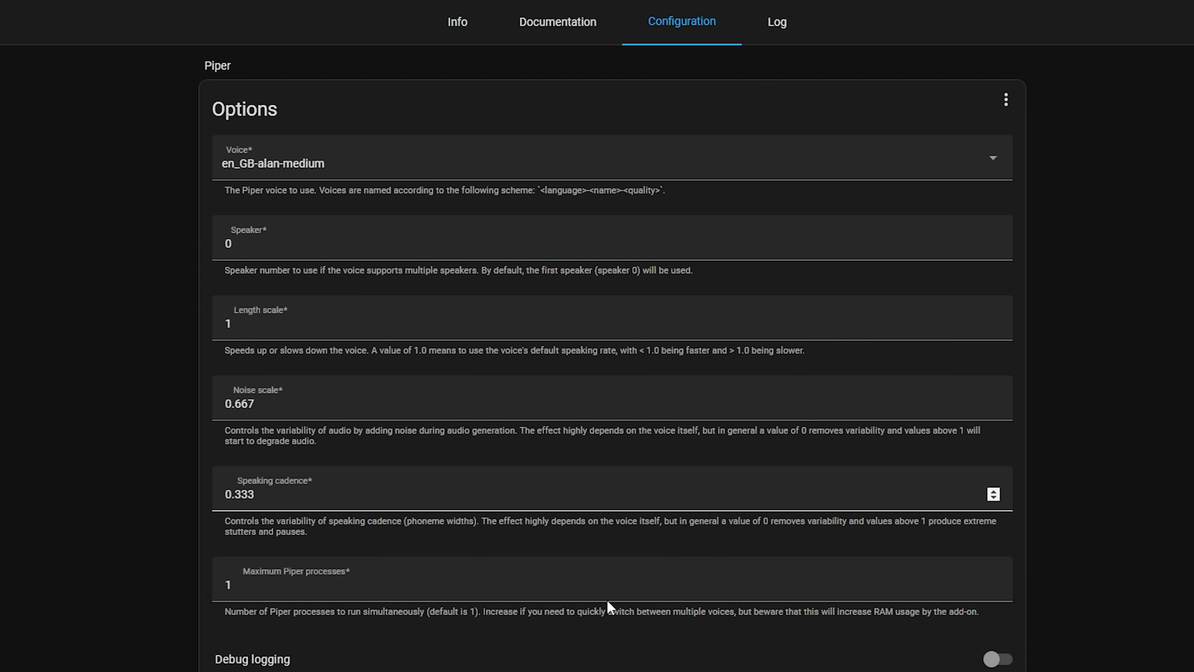
- Enable Watchdog for Piper, start it, and return to the Add-on Store
left_click(459, 29)
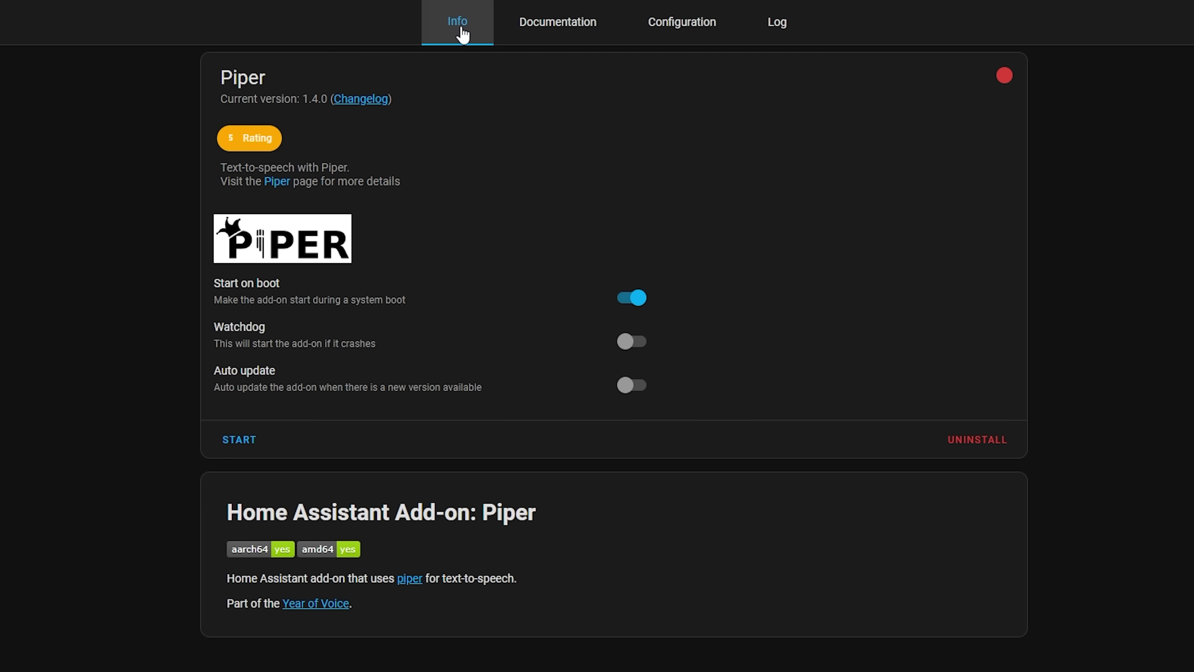
left_click(633, 342)
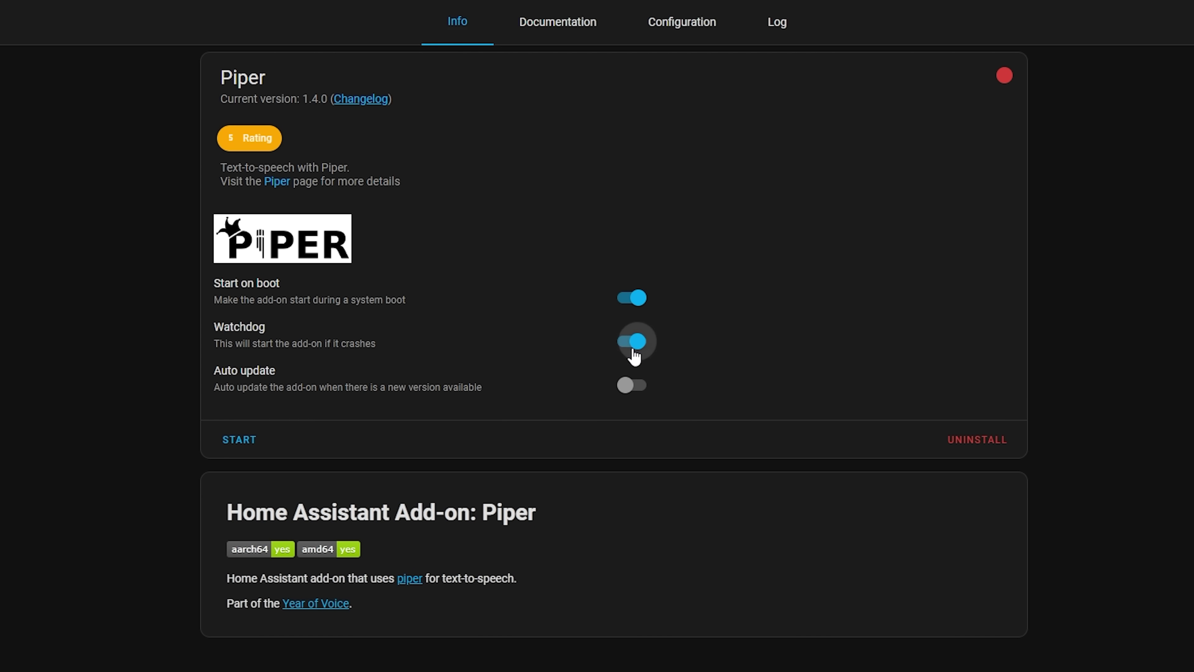
left_click(254, 447)
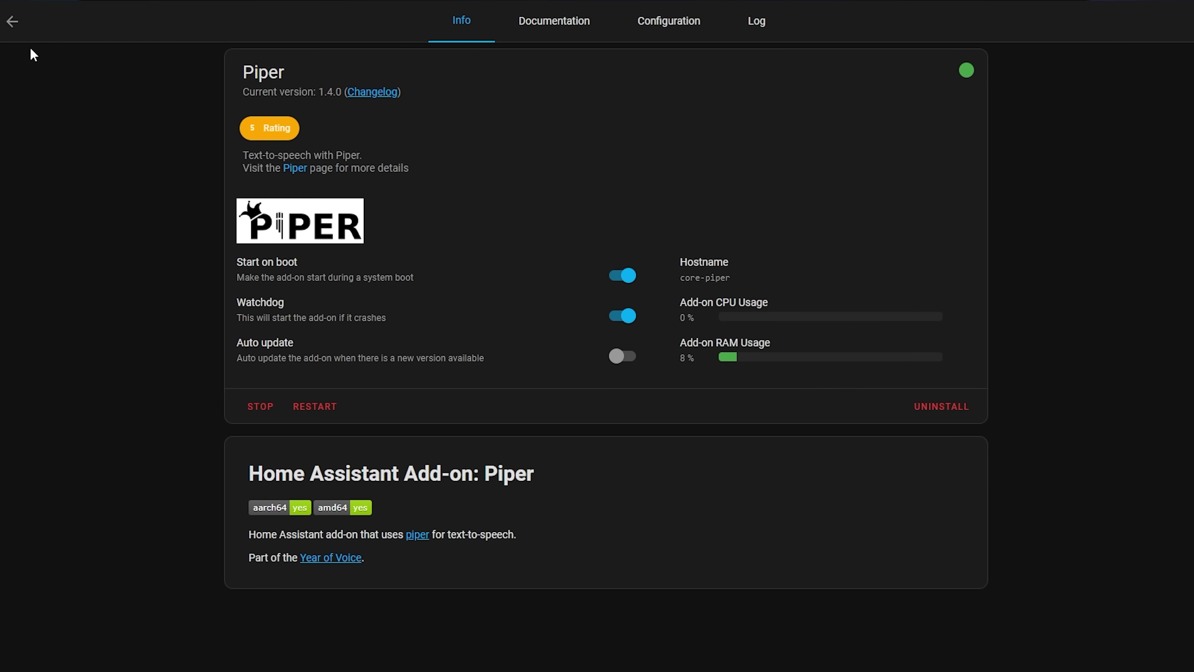
left_click(13, 23)
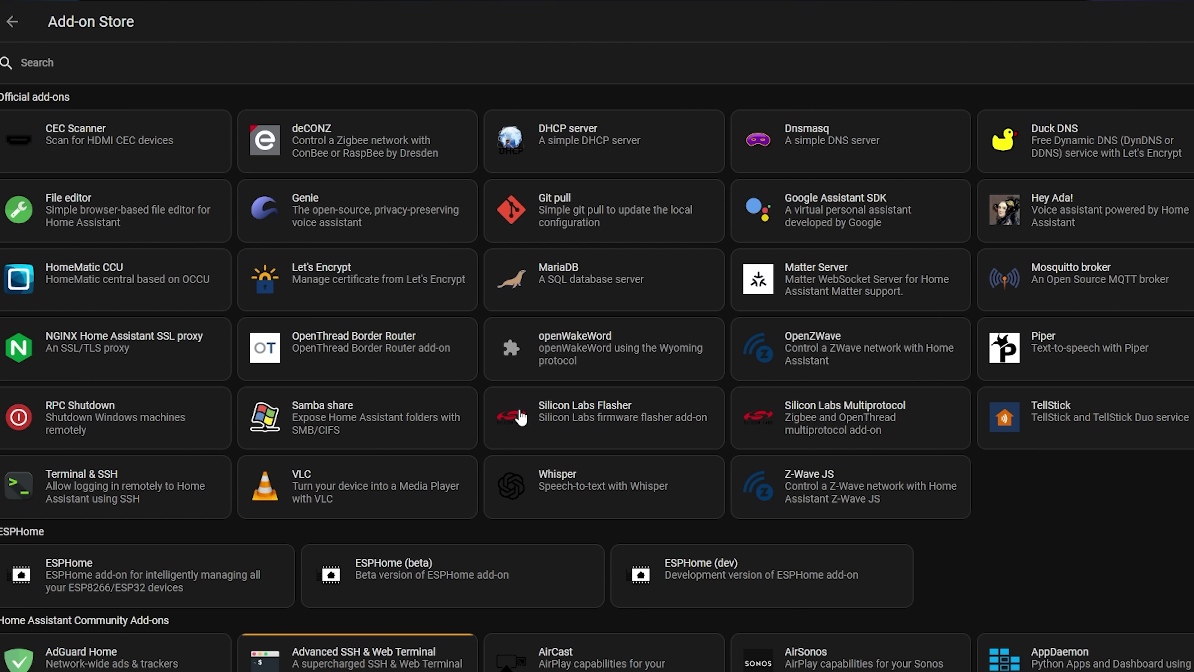
- Try Whisper's base-int8 and small-int8 models, then leave it on tiny-int8
left_click(567, 477)
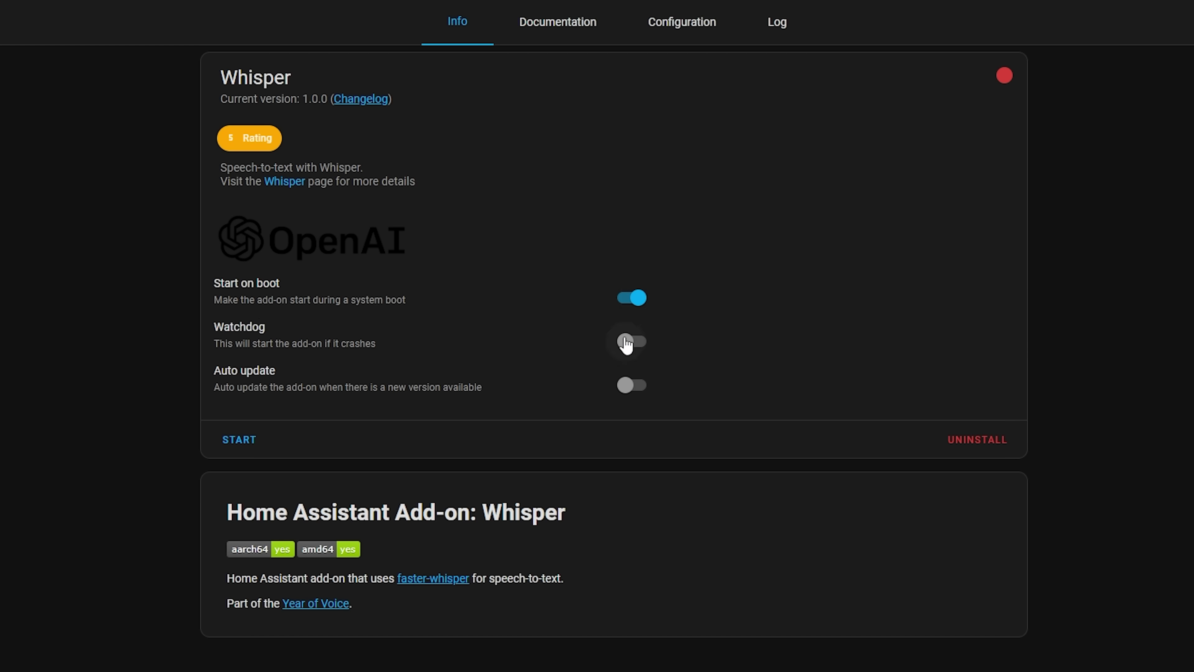
left_click(696, 41)
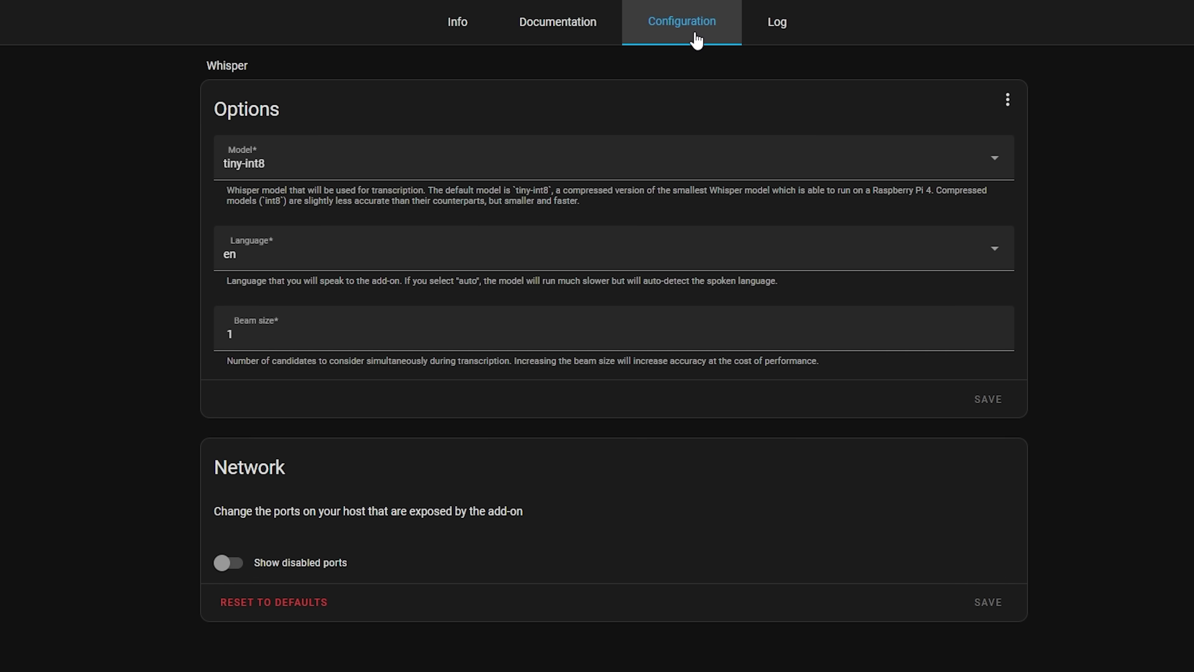
left_click(433, 166)
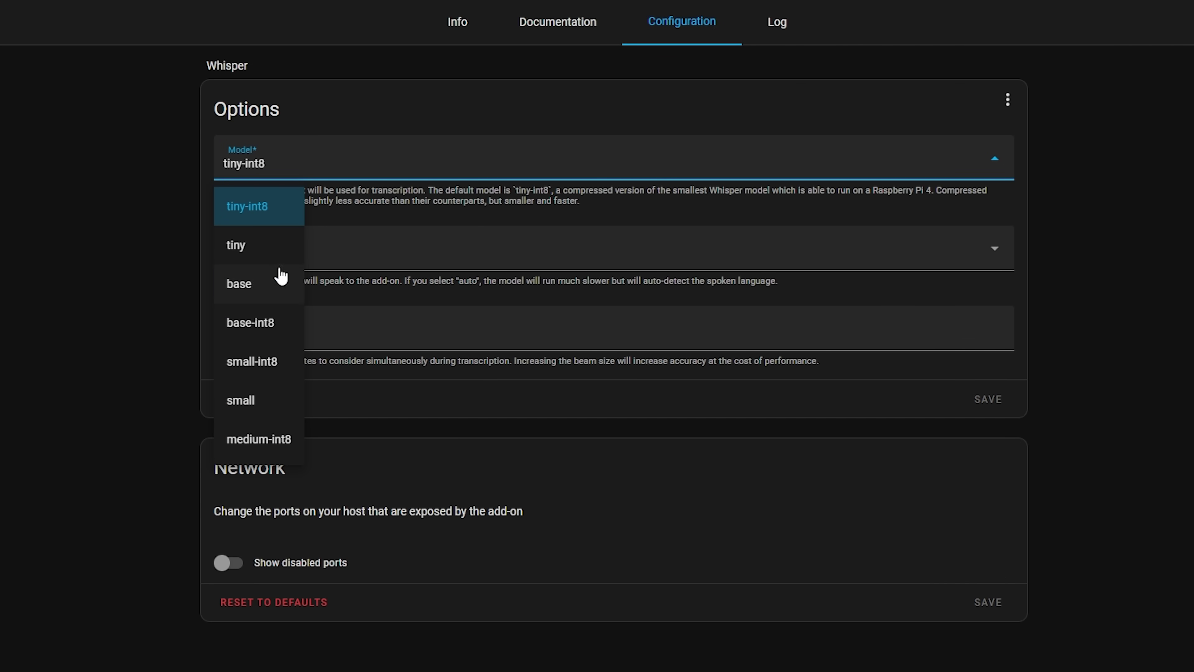
left_click(266, 219)
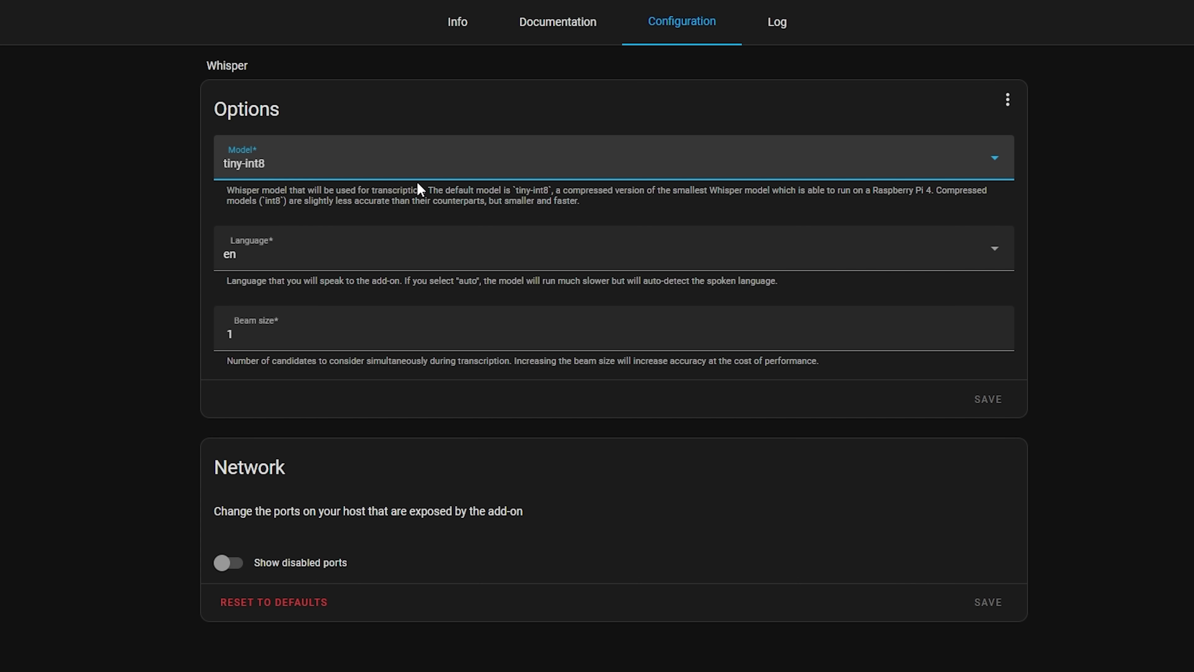
left_click(425, 168)
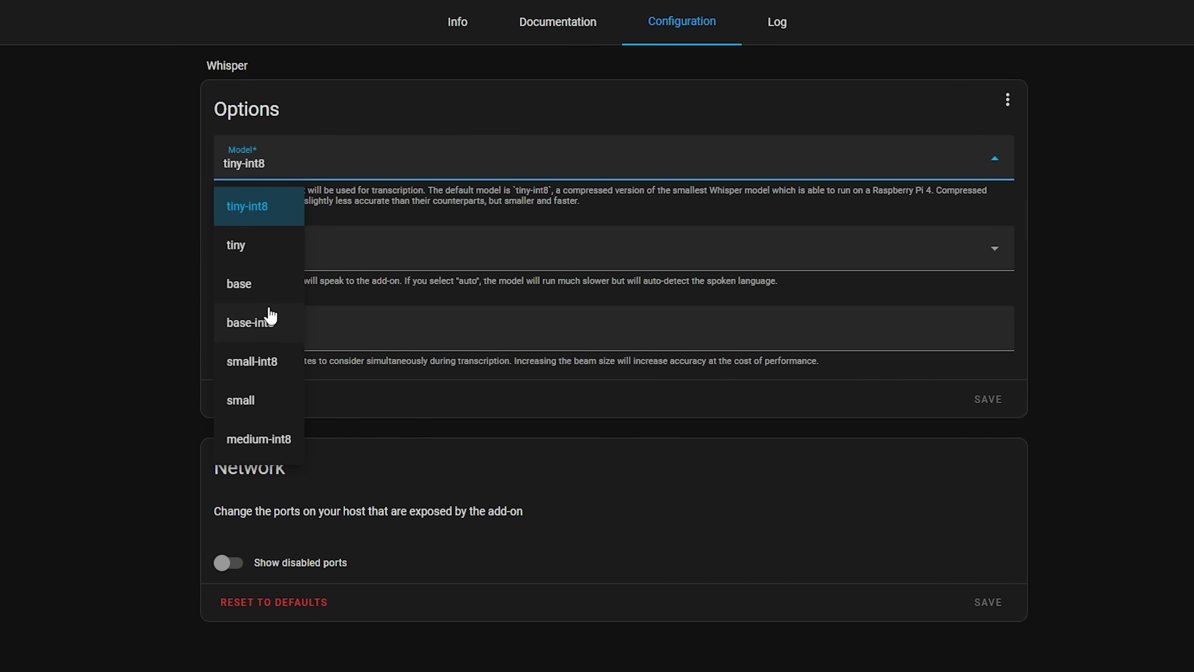
left_click(272, 329)
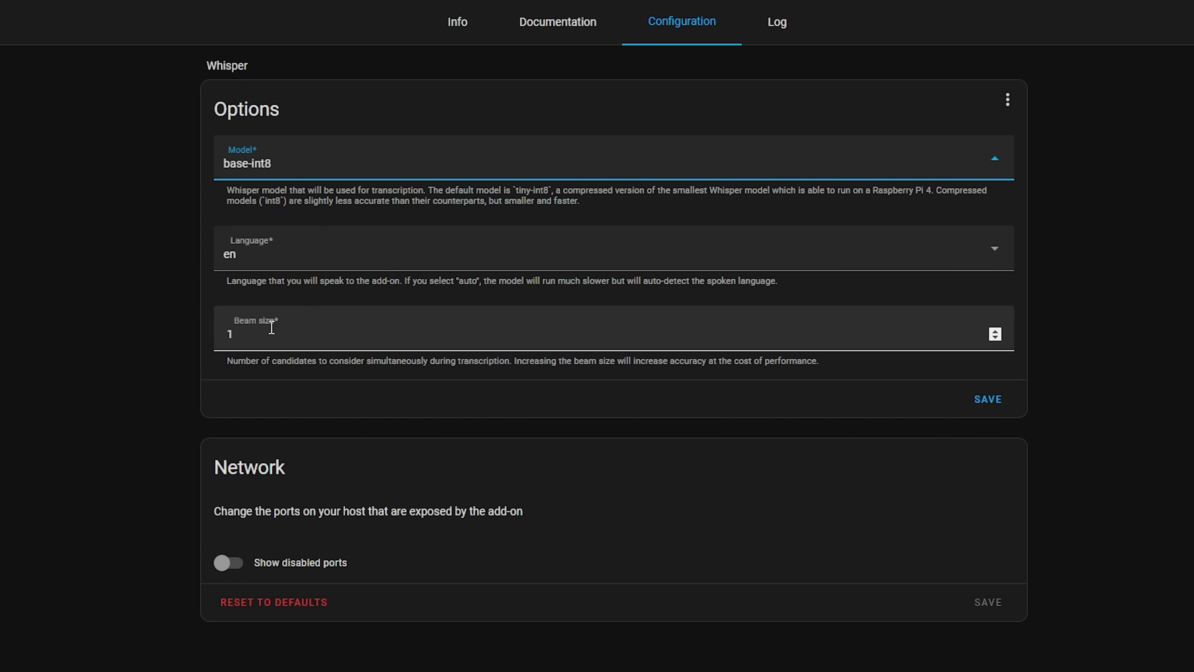
left_click(338, 178)
left_click(290, 359)
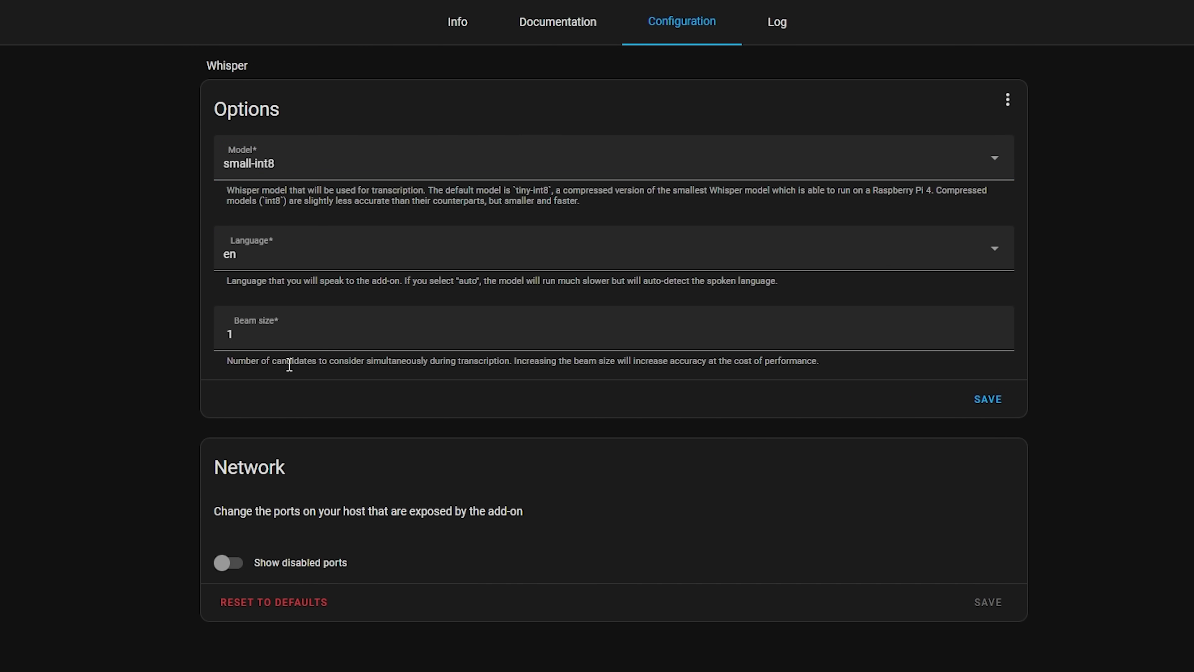
left_click(341, 169)
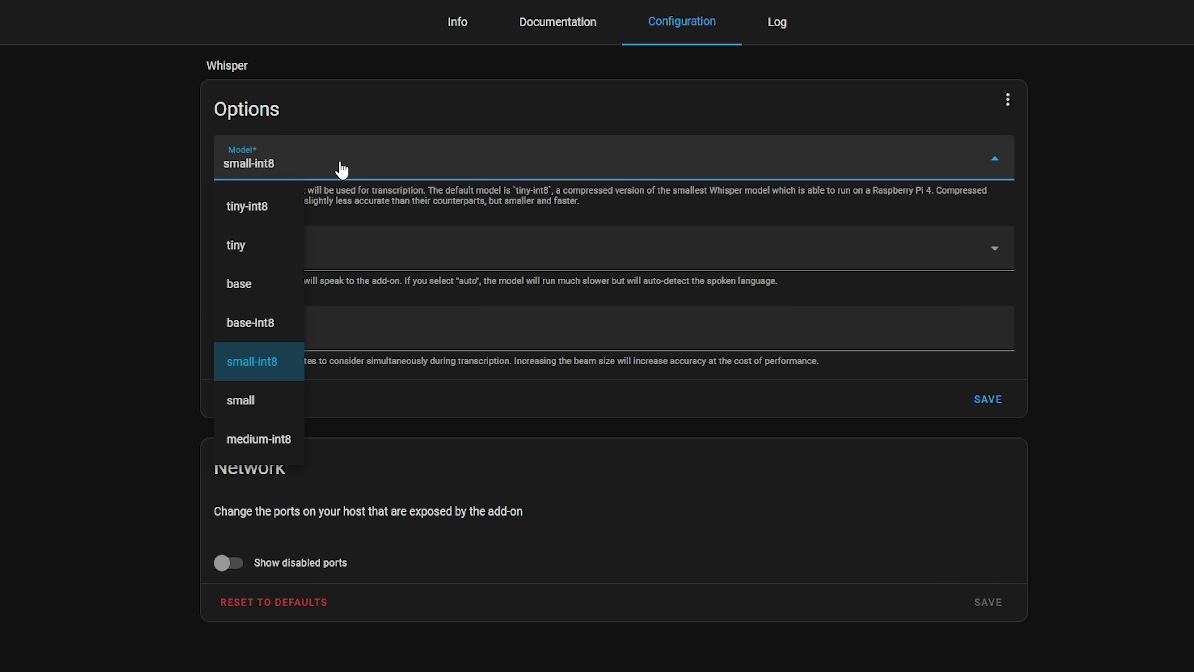
left_click(285, 216)
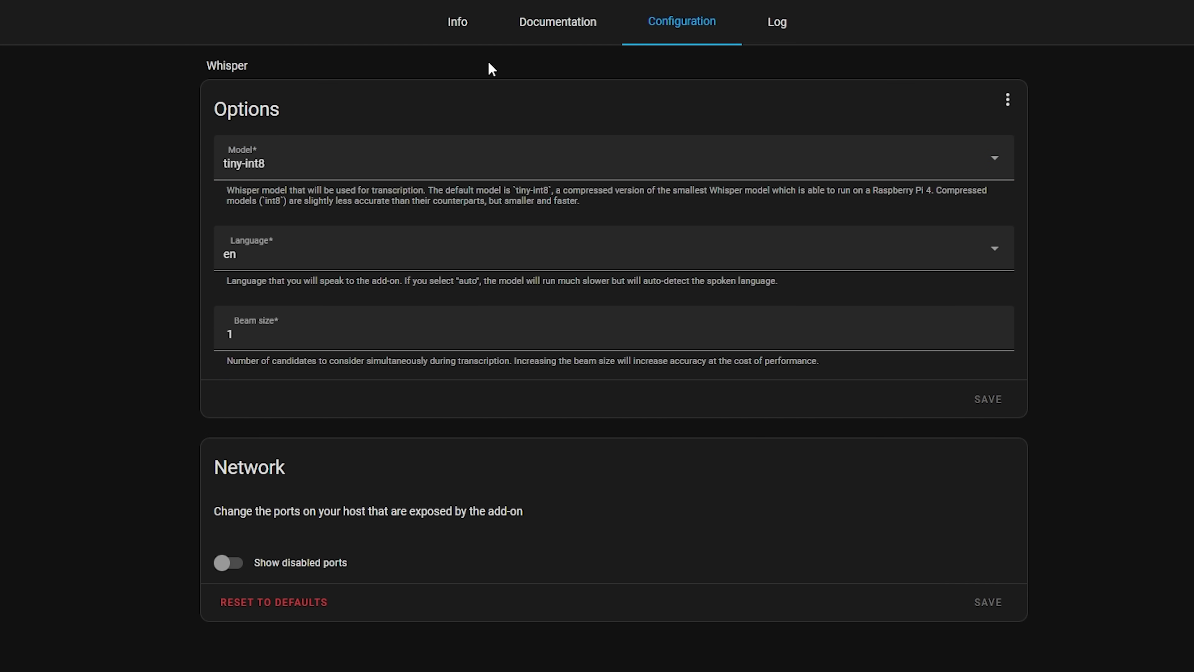
left_click(458, 24)
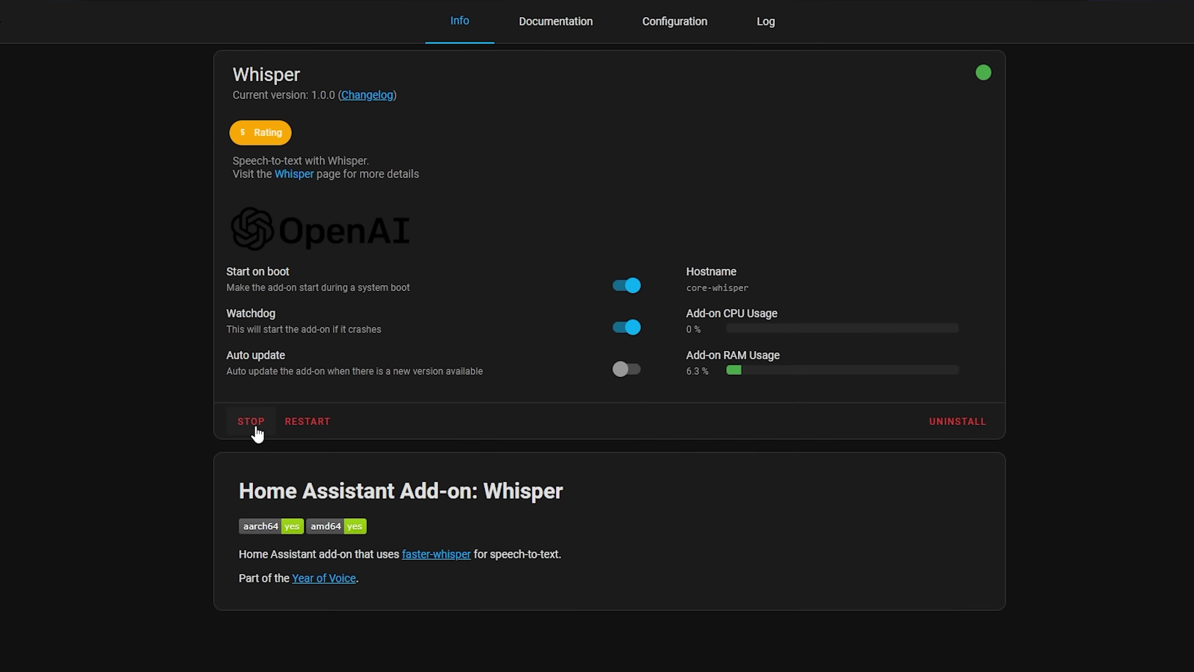
left_click(13, 28)
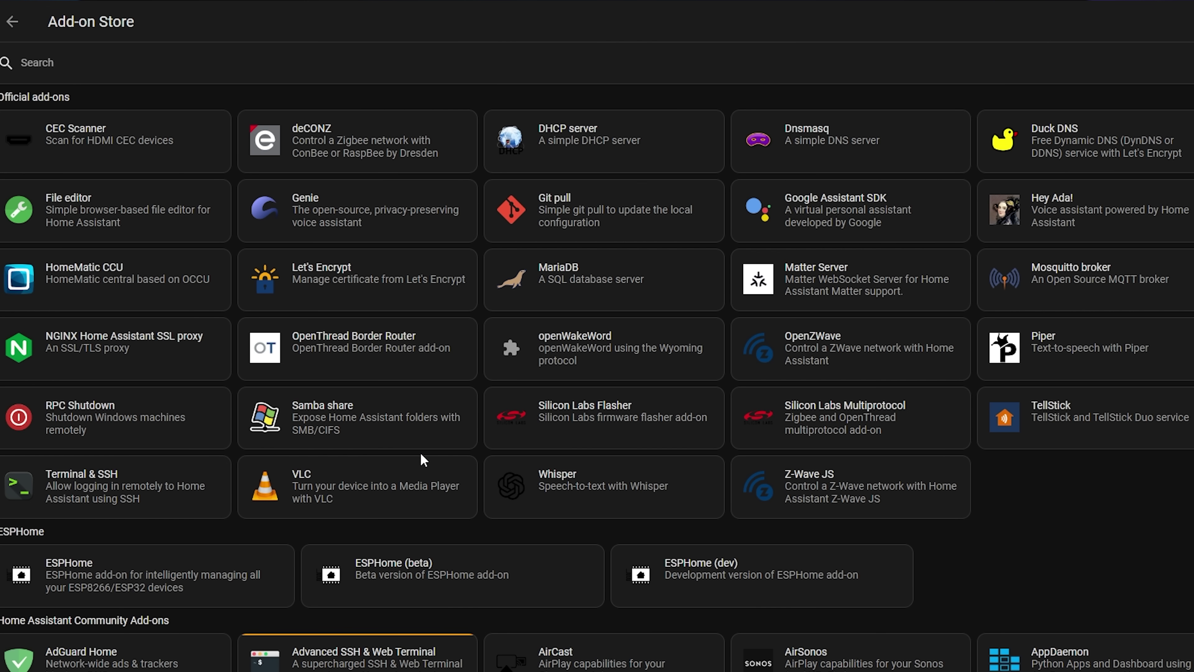
- Review openWakeWord's default Threshold and Trigger level options
left_click(542, 368)
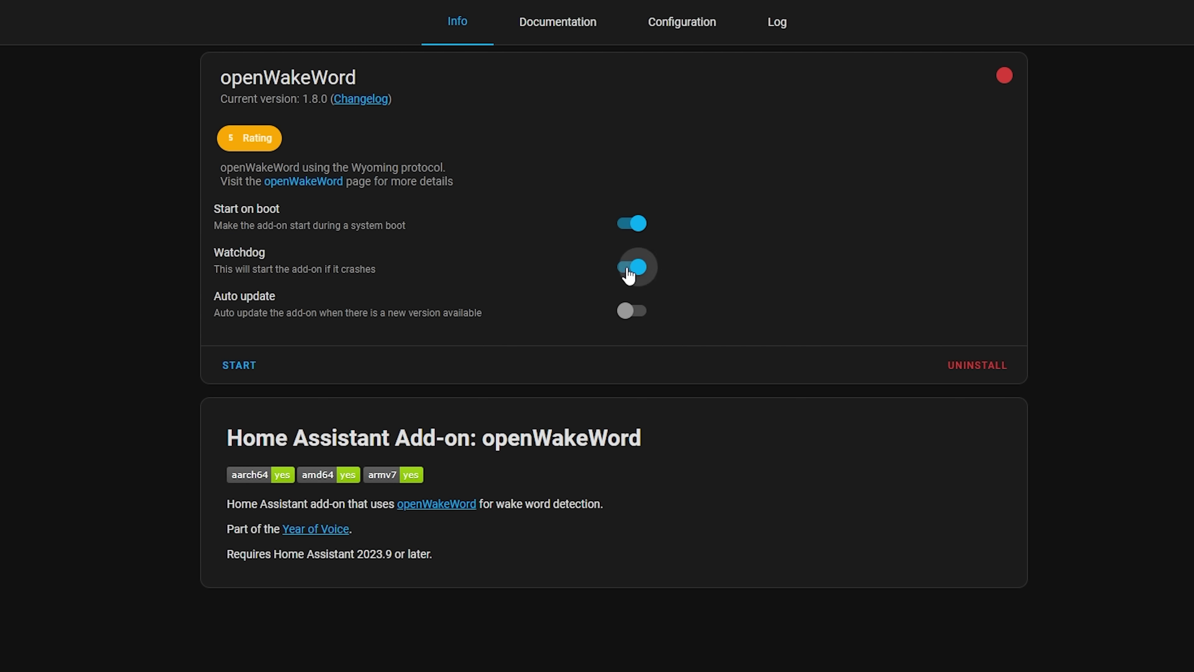
left_click(682, 17)
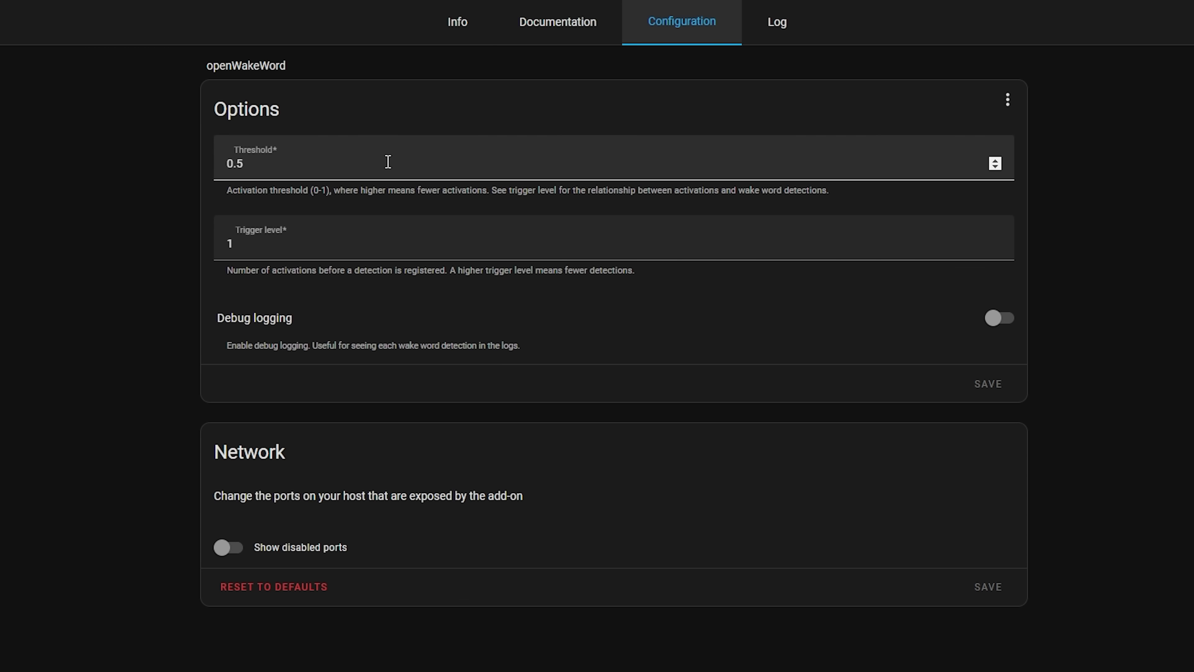
double_click(234, 165)
left_click(317, 251)
double_click(993, 166)
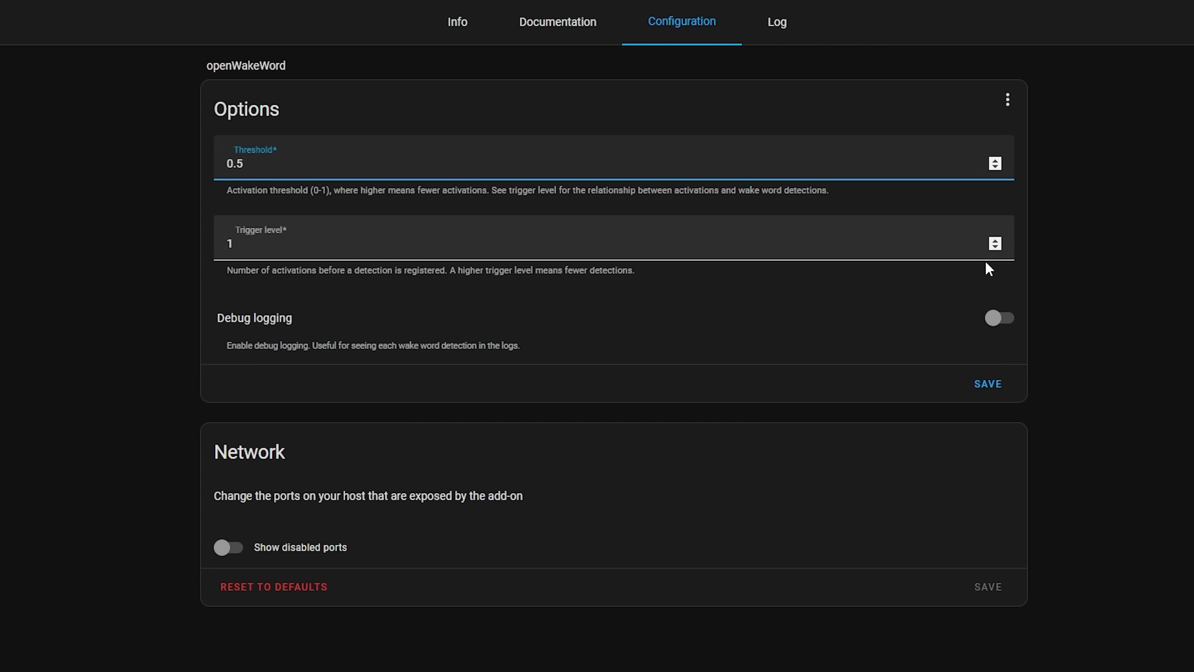
left_click(994, 248)
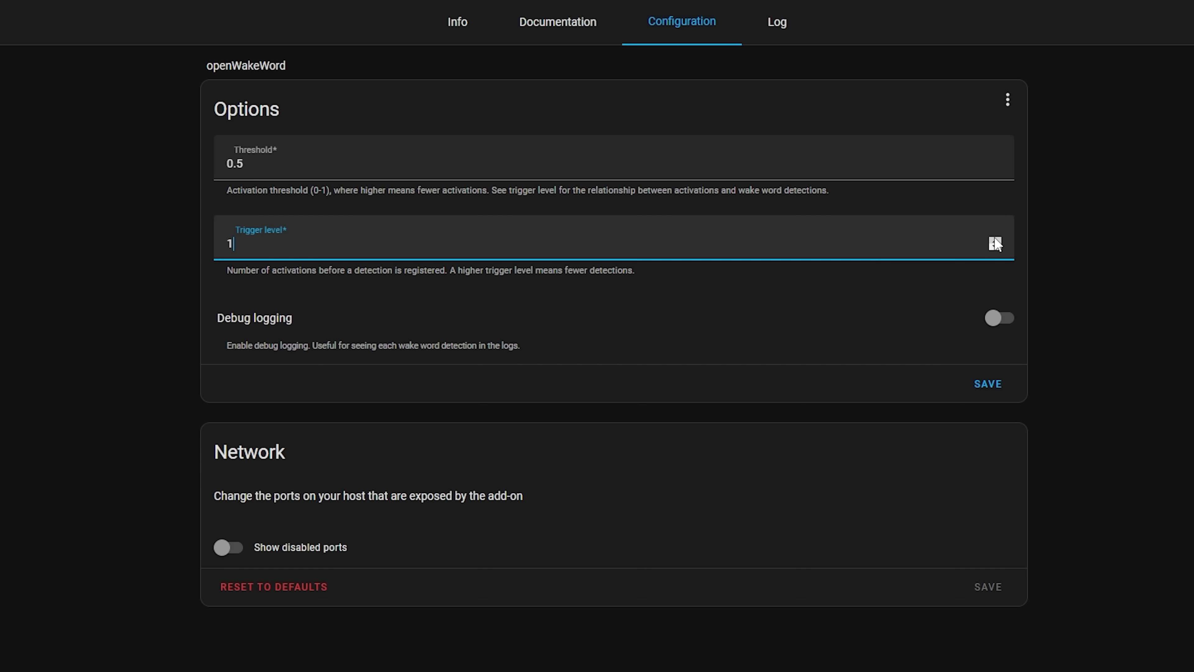
left_click(989, 386)
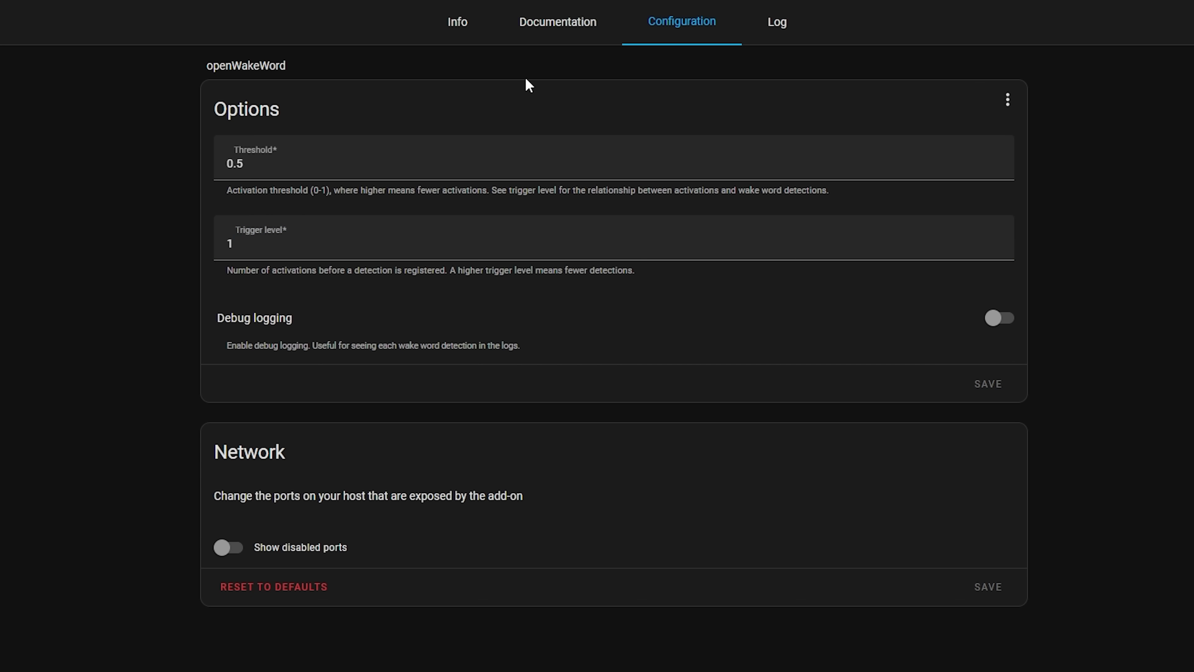
- Start openWakeWord and view the Devices & Services integrations list
left_click(467, 32)
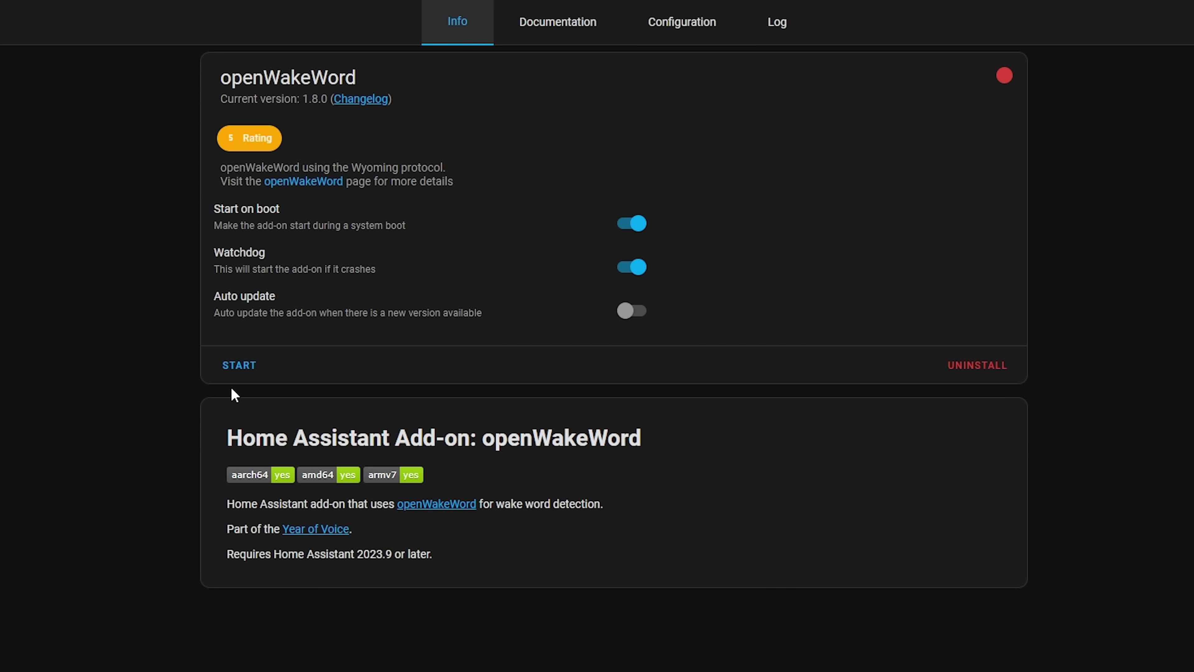
left_click(240, 365)
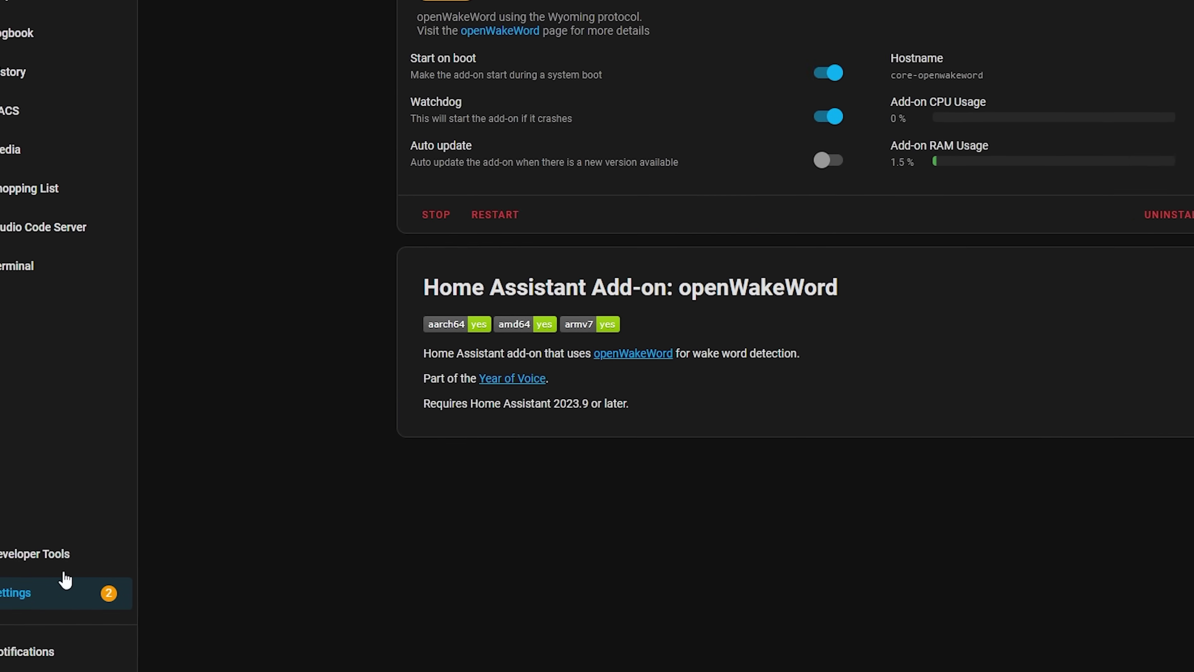
left_click(117, 544)
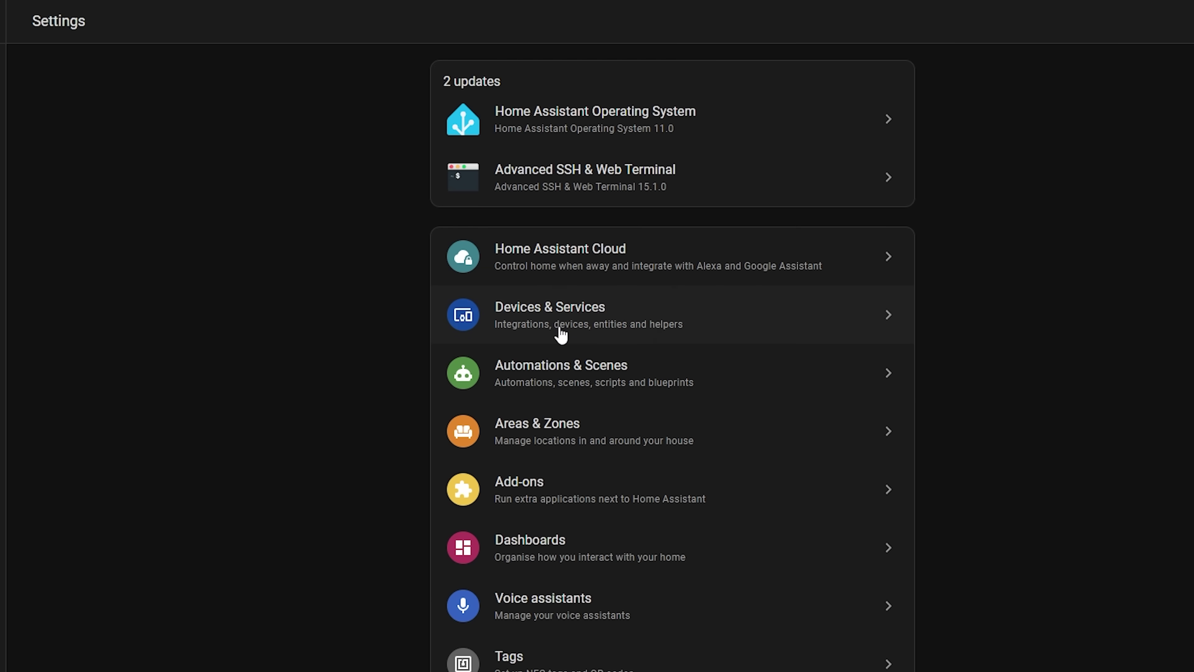
left_click(561, 334)
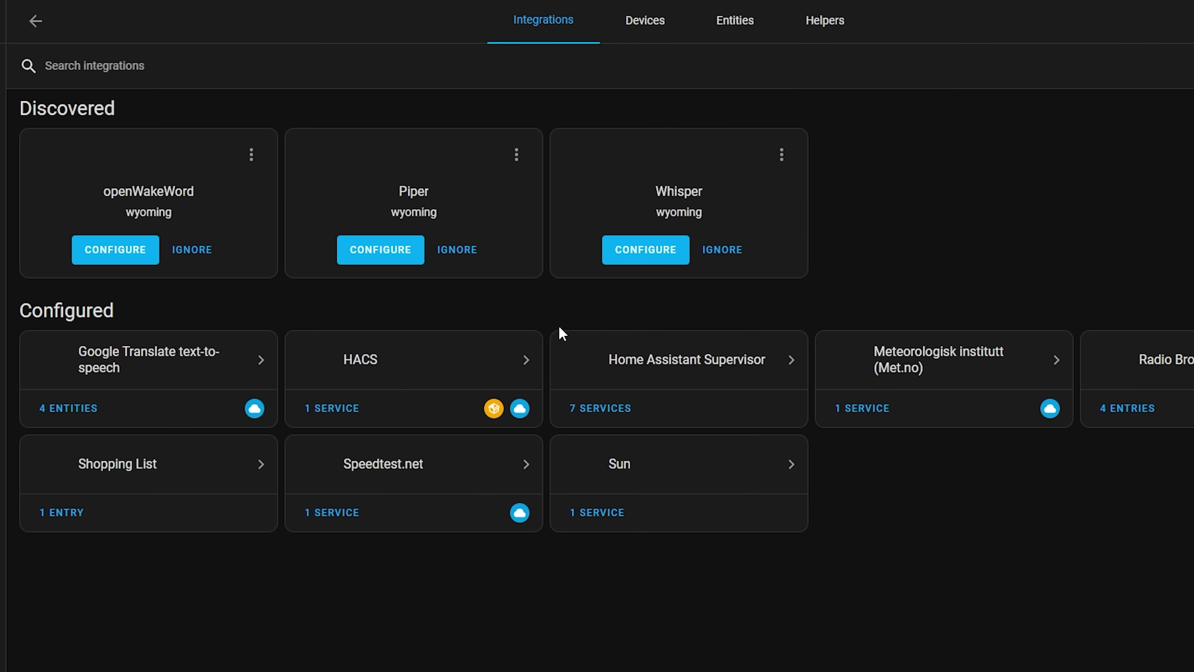